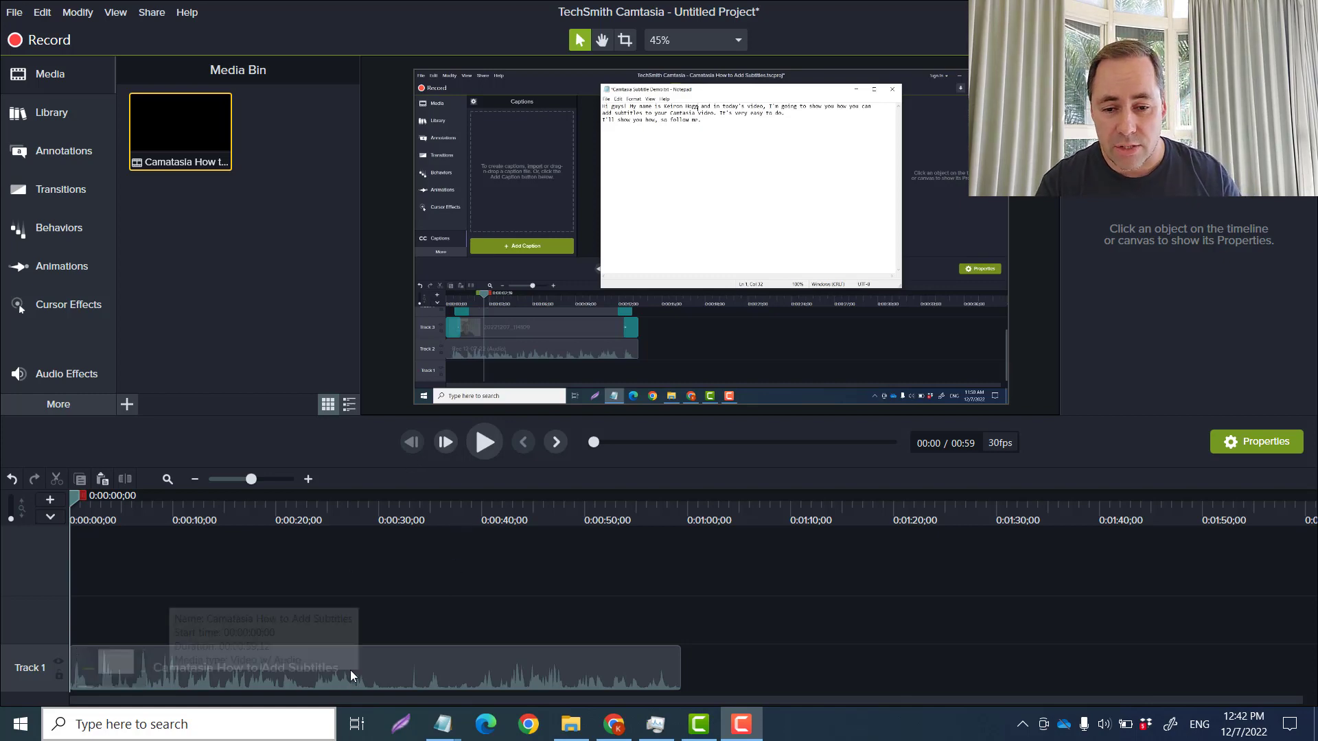
left_click_drag(350, 671, 296, 658)
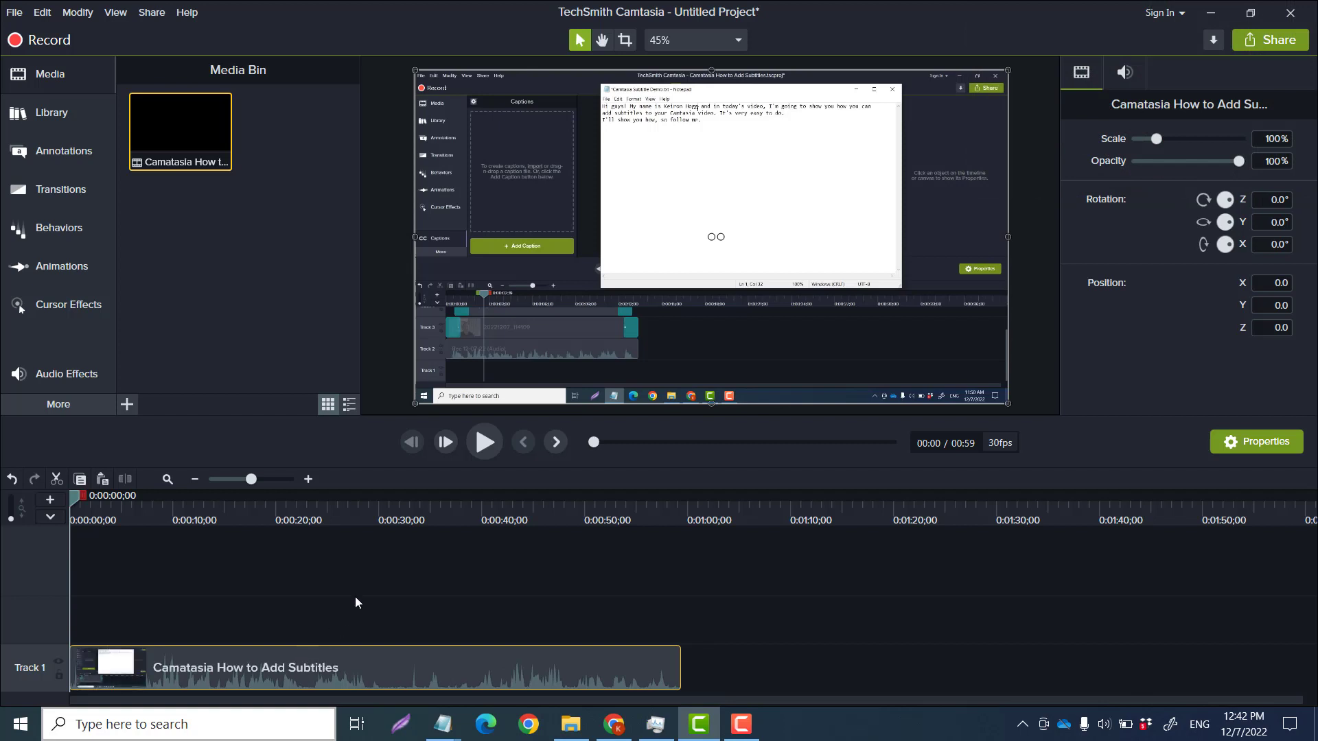
left_click(483, 440)
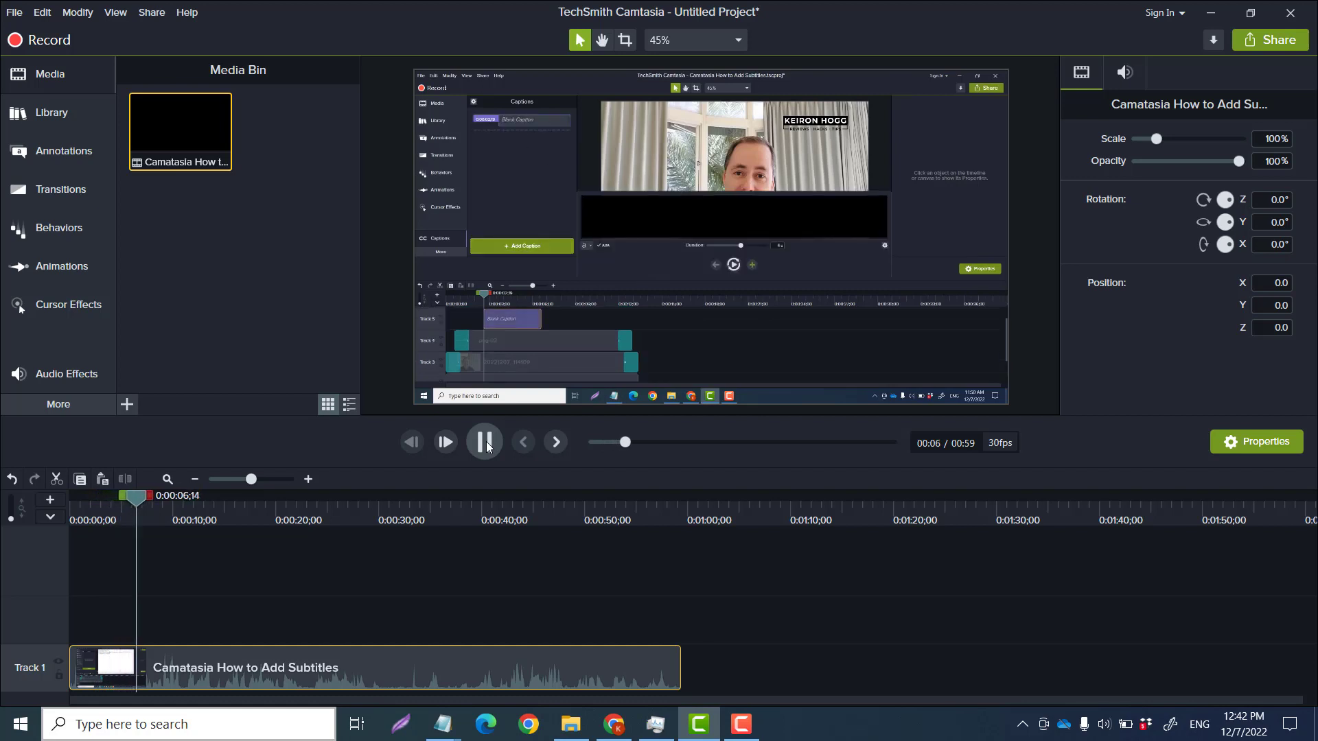
left_click(486, 444)
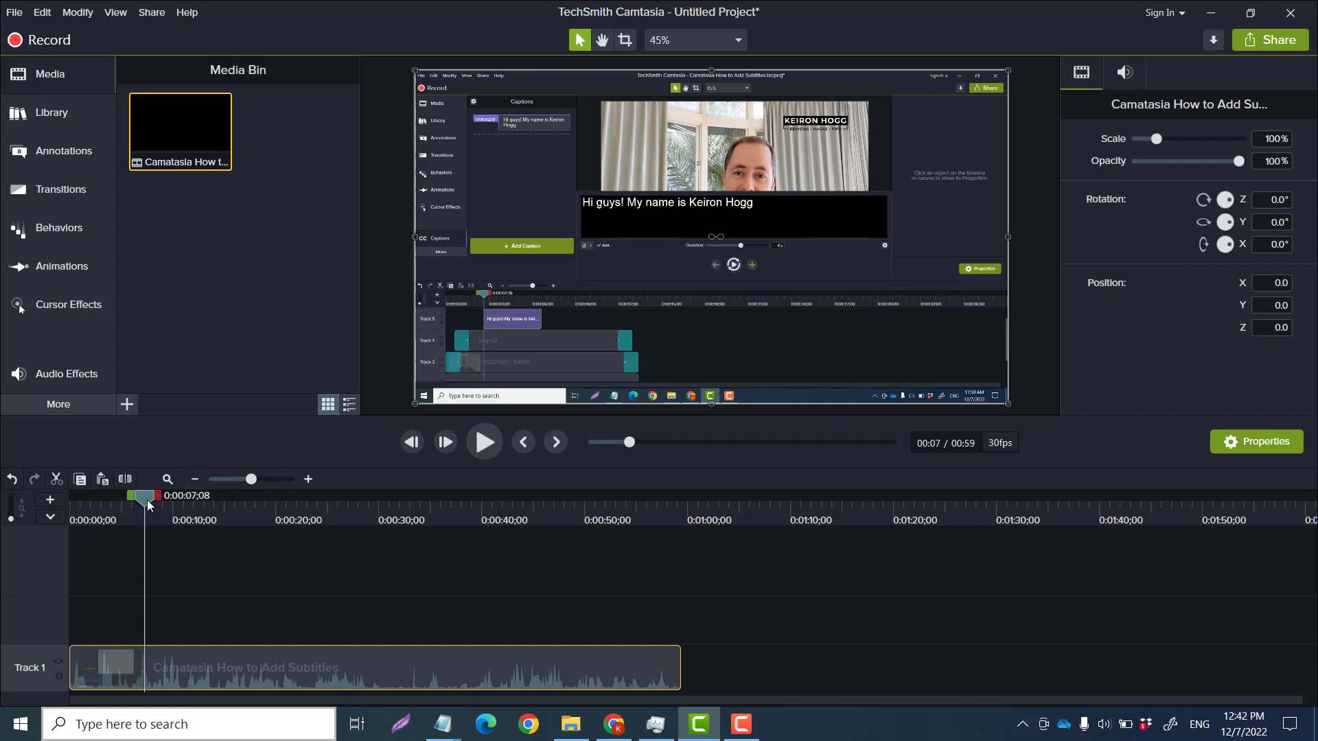
left_click_drag(145, 498, 97, 508)
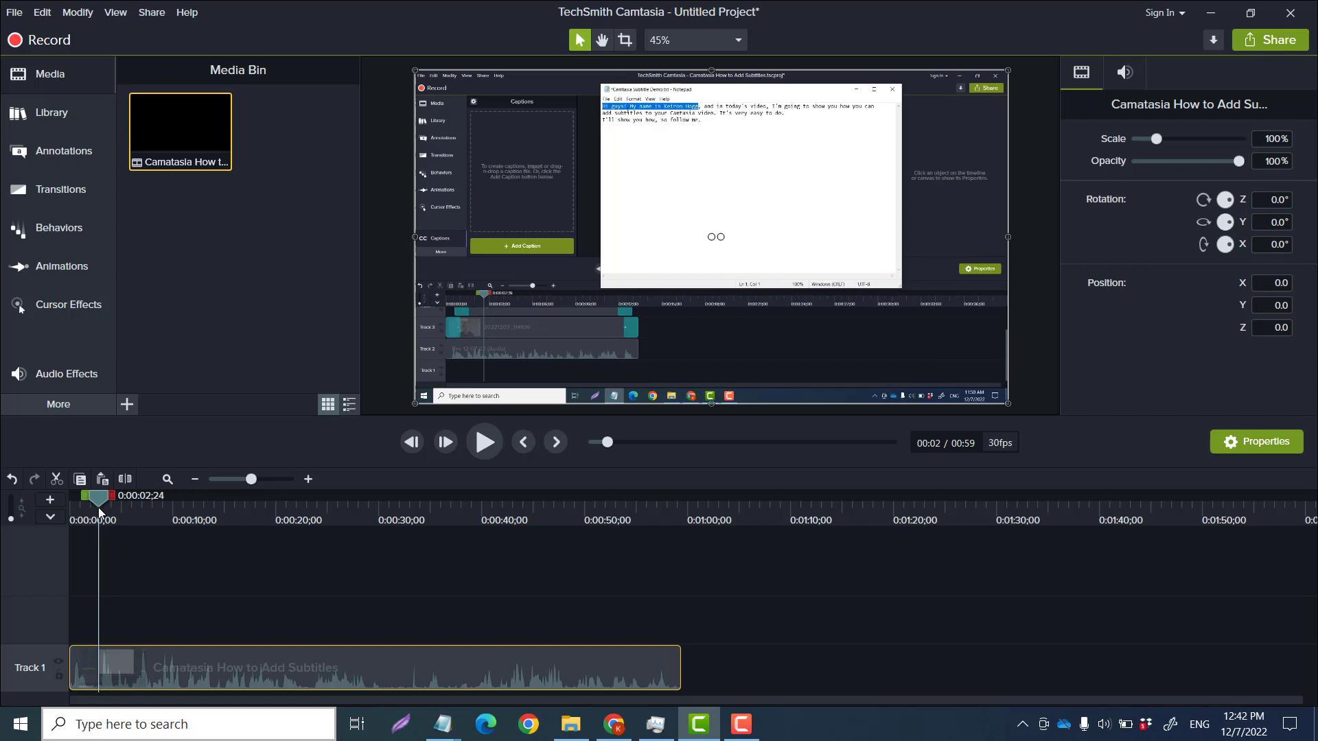
Step: Cut the Track 1 recording at 0:00:02;24 and 0:00:14;04 to isolate the middle stretch
left_click(123, 656)
left_click_drag(98, 498, 215, 512)
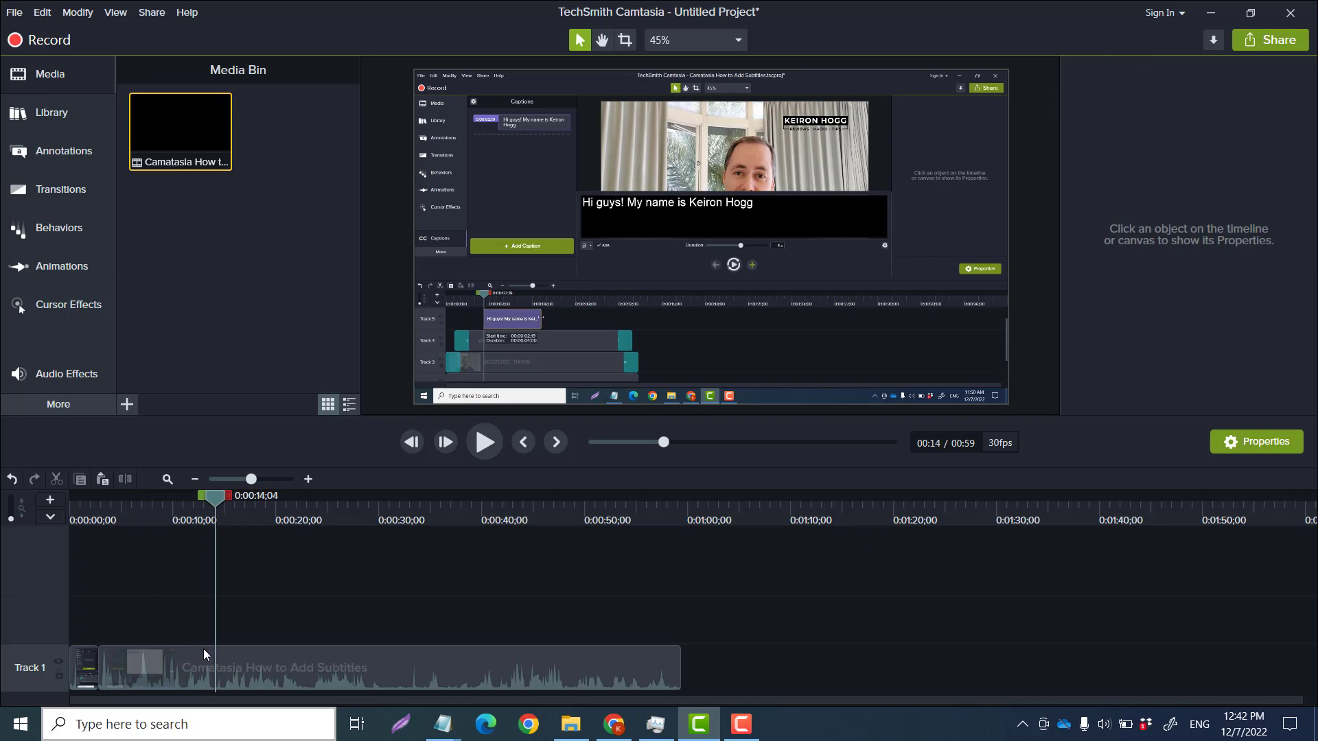
left_click(202, 664)
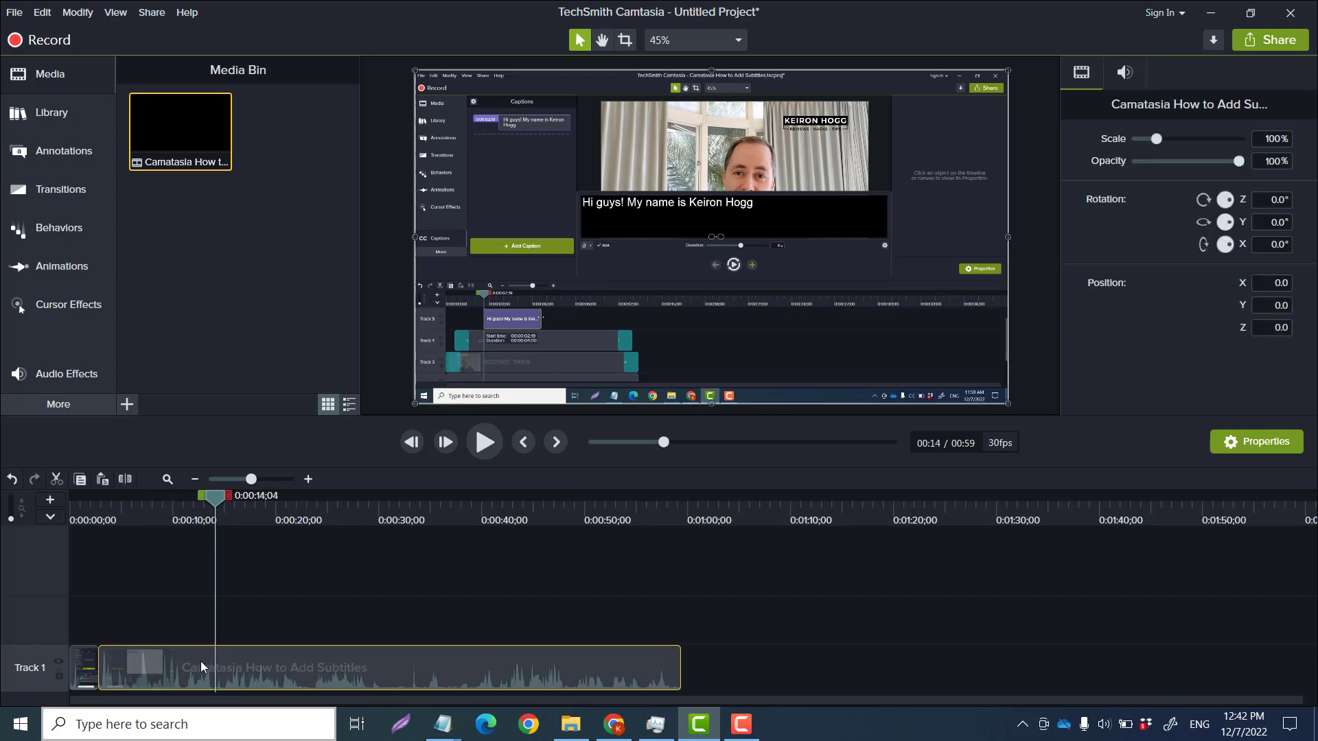
key("s")
left_click(171, 664)
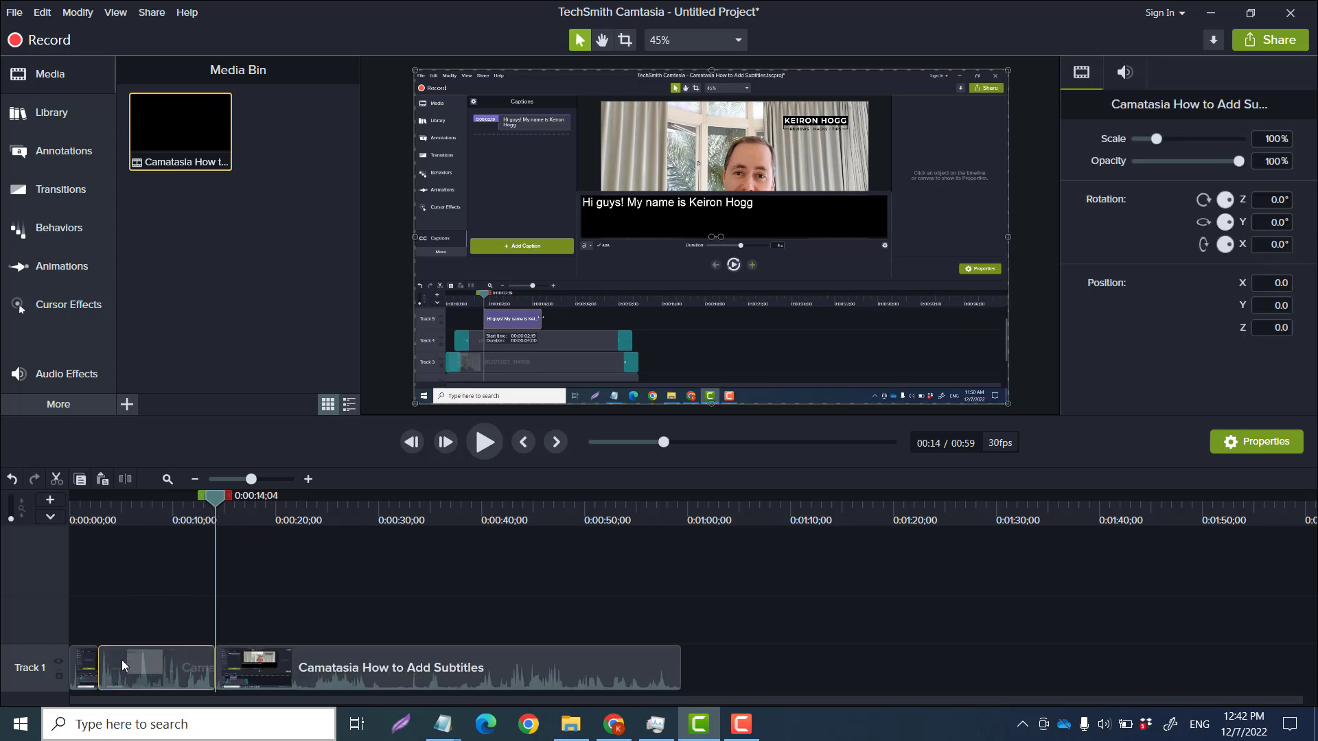
left_click_drag(122, 660, 159, 664)
left_click_drag(212, 495, 153, 498)
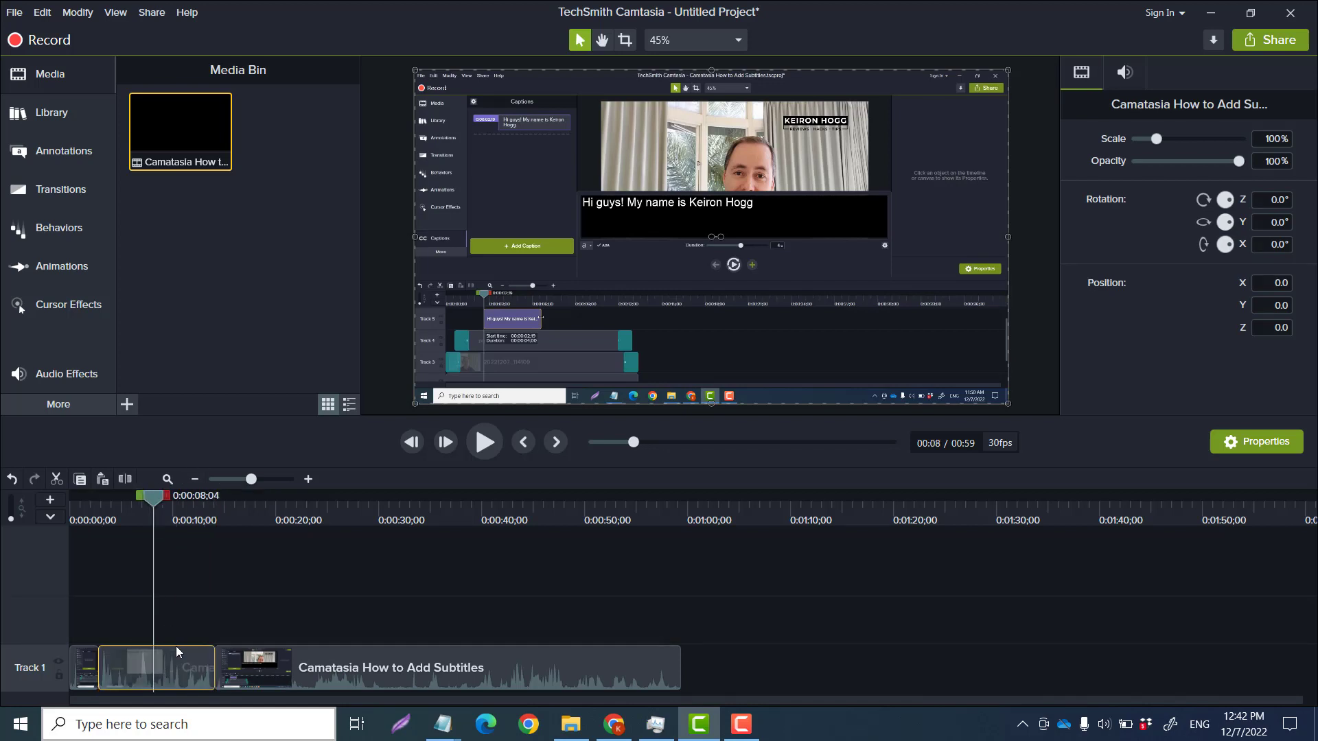
Step: Drop the Clip Speed effect from Audio Effects onto the middle clip, leaving it at 1.00x
left_click(62, 403)
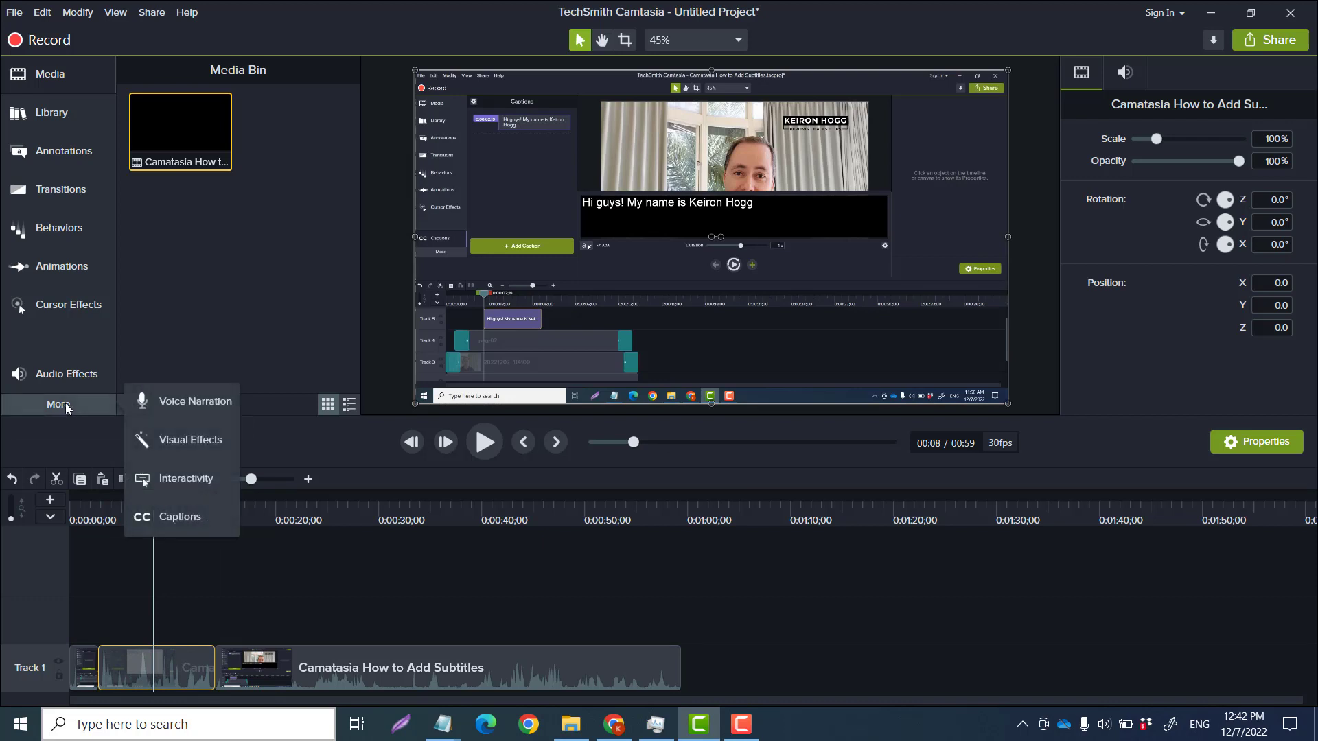
left_click(69, 373)
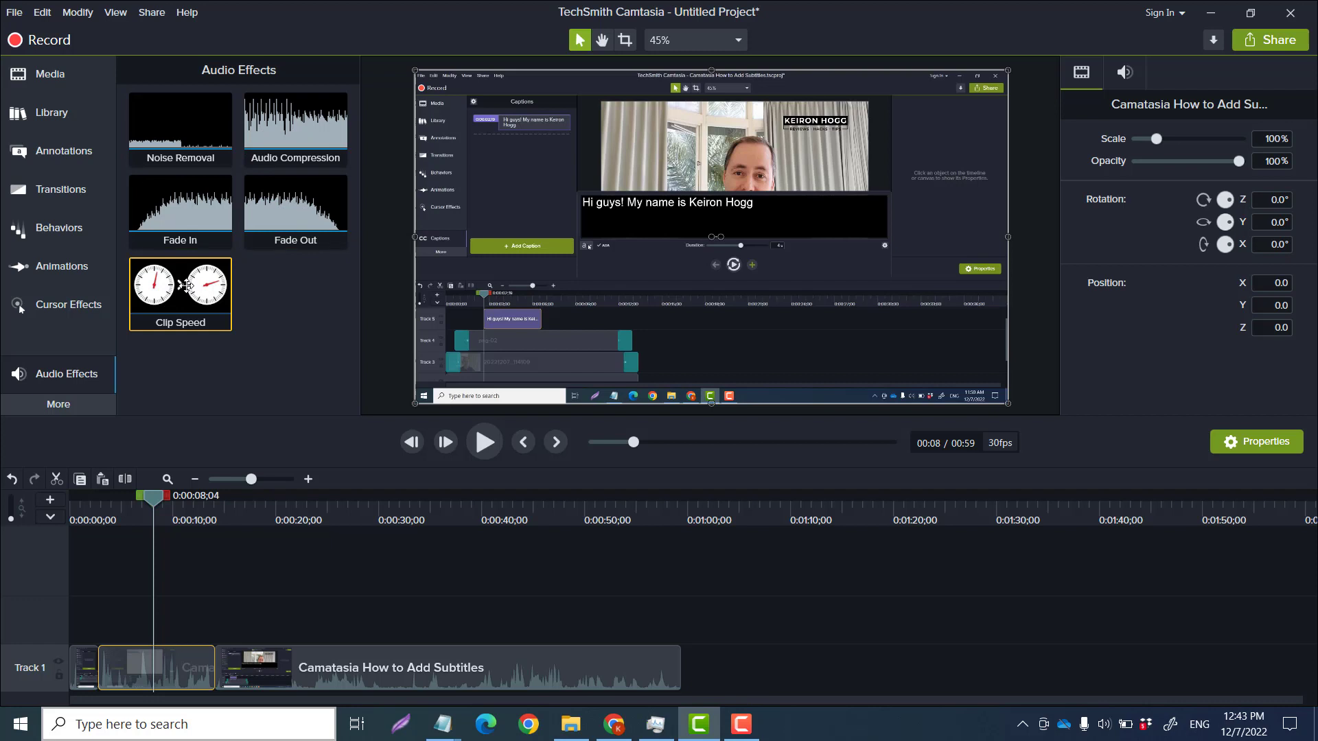
left_click_drag(187, 285, 142, 671)
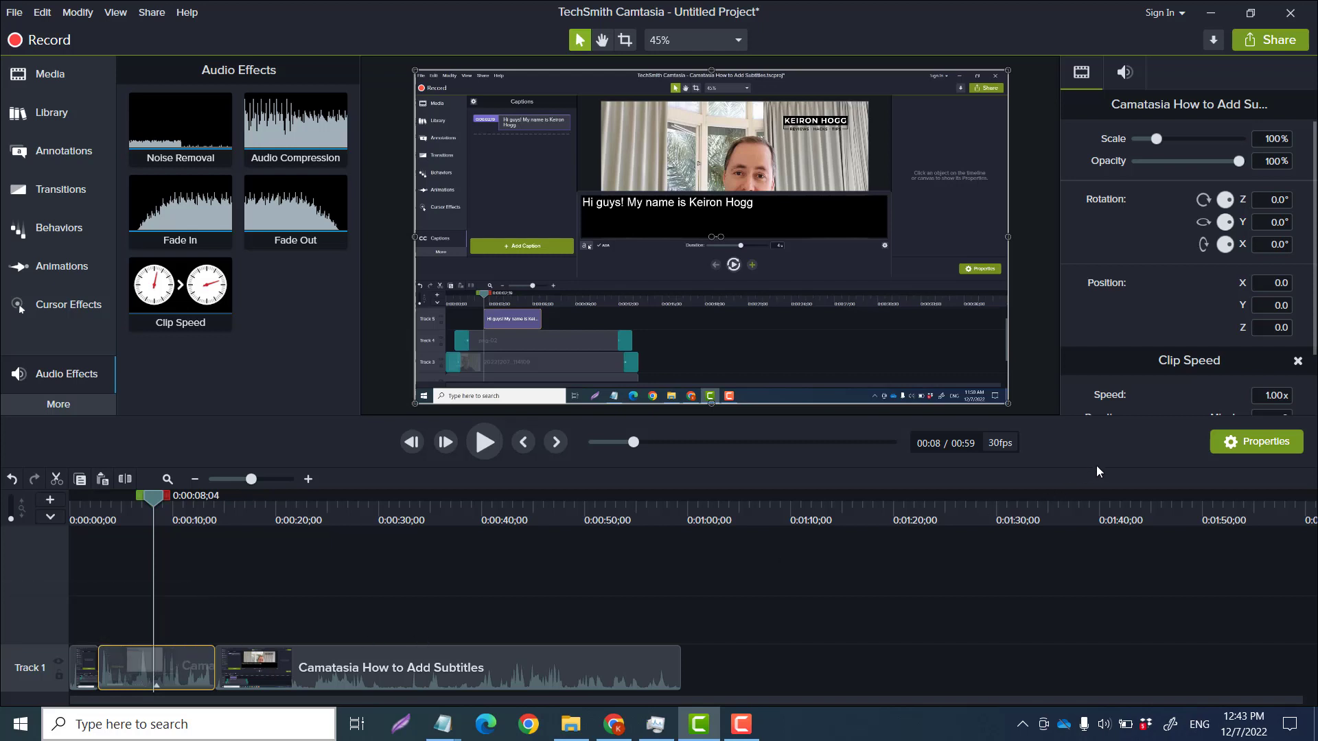
scroll(1258, 365, "down", 1)
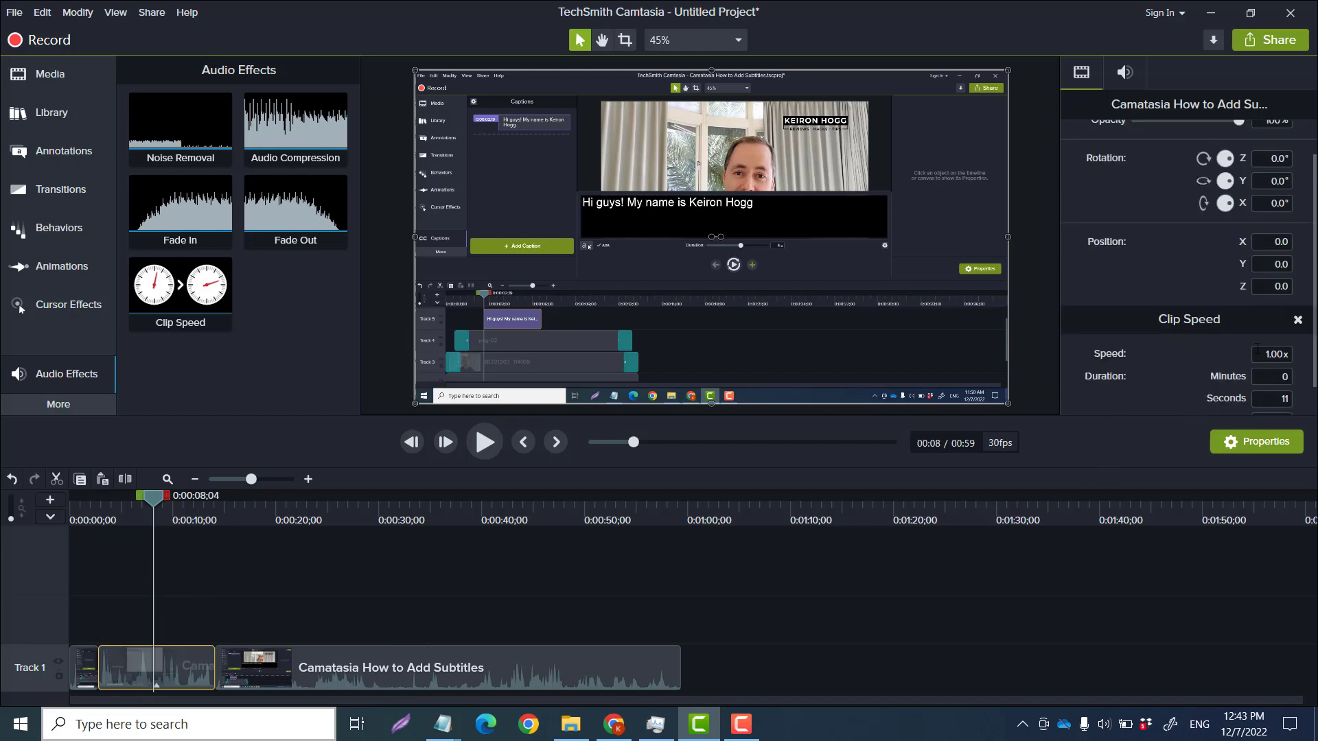
scroll(1212, 319, "down", 1)
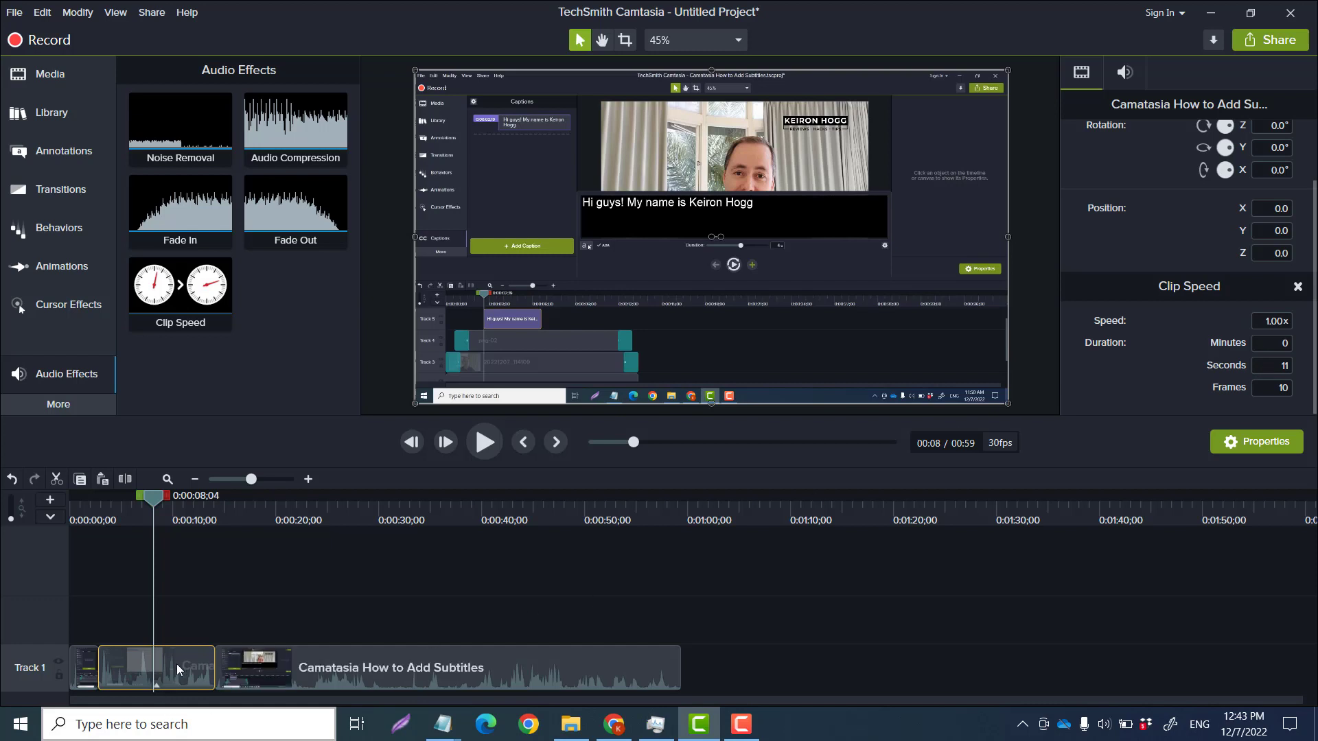
Step: Set the middle clip's Clip Speed to 2, shortening it to 5 seconds 20 frames
left_click(1269, 321)
key("Return")
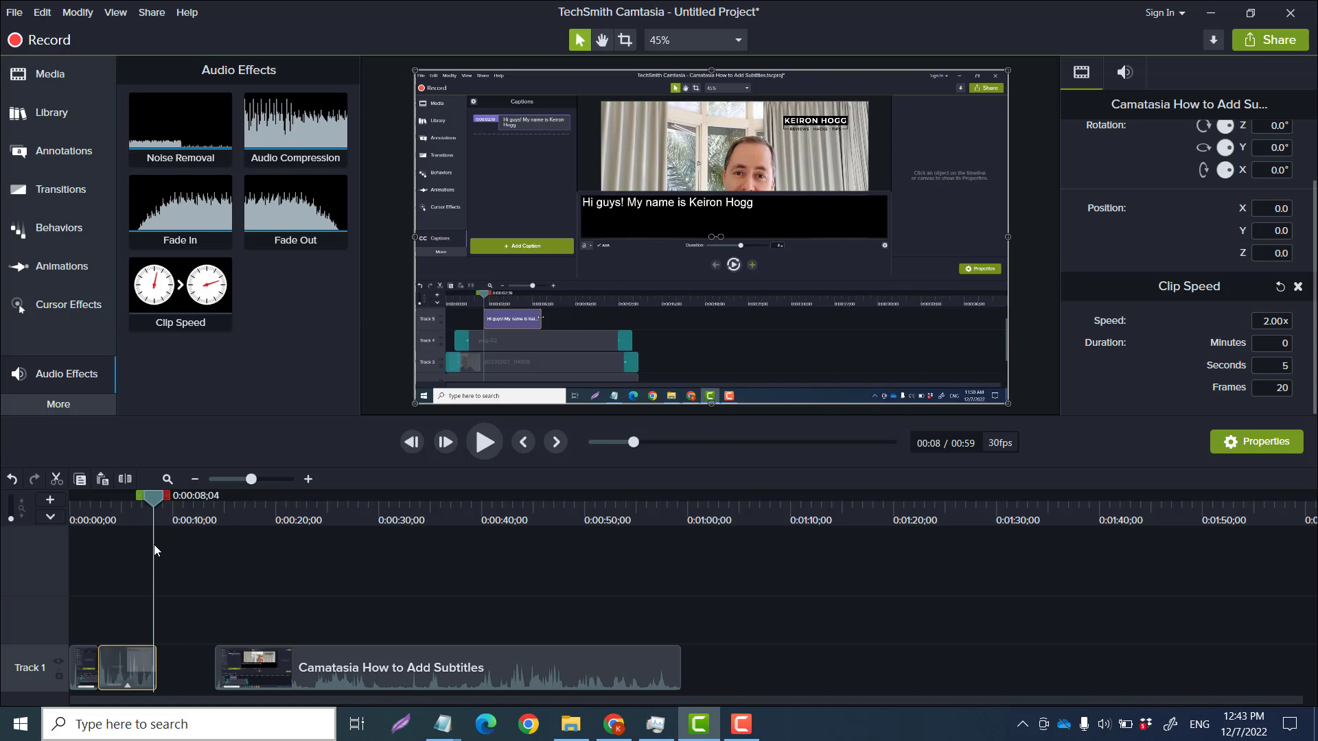
left_click_drag(153, 493, 75, 508)
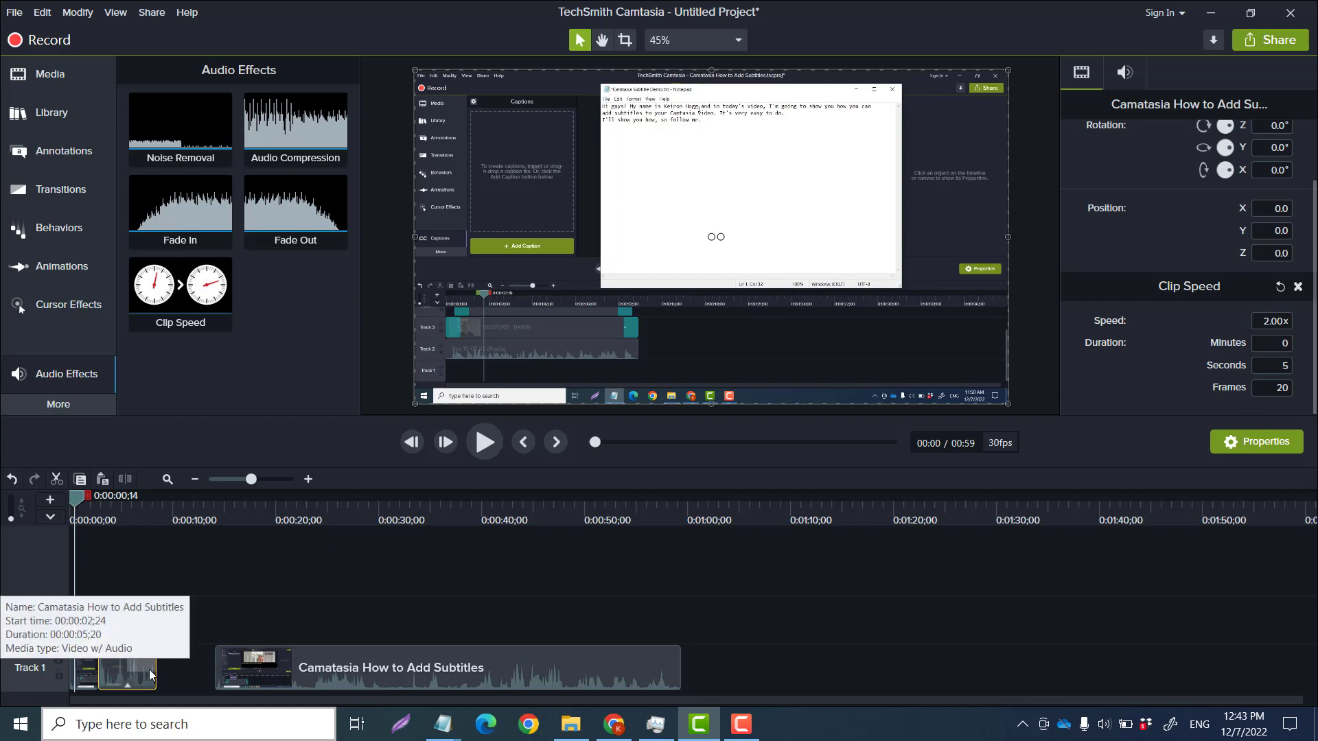
left_click(487, 450)
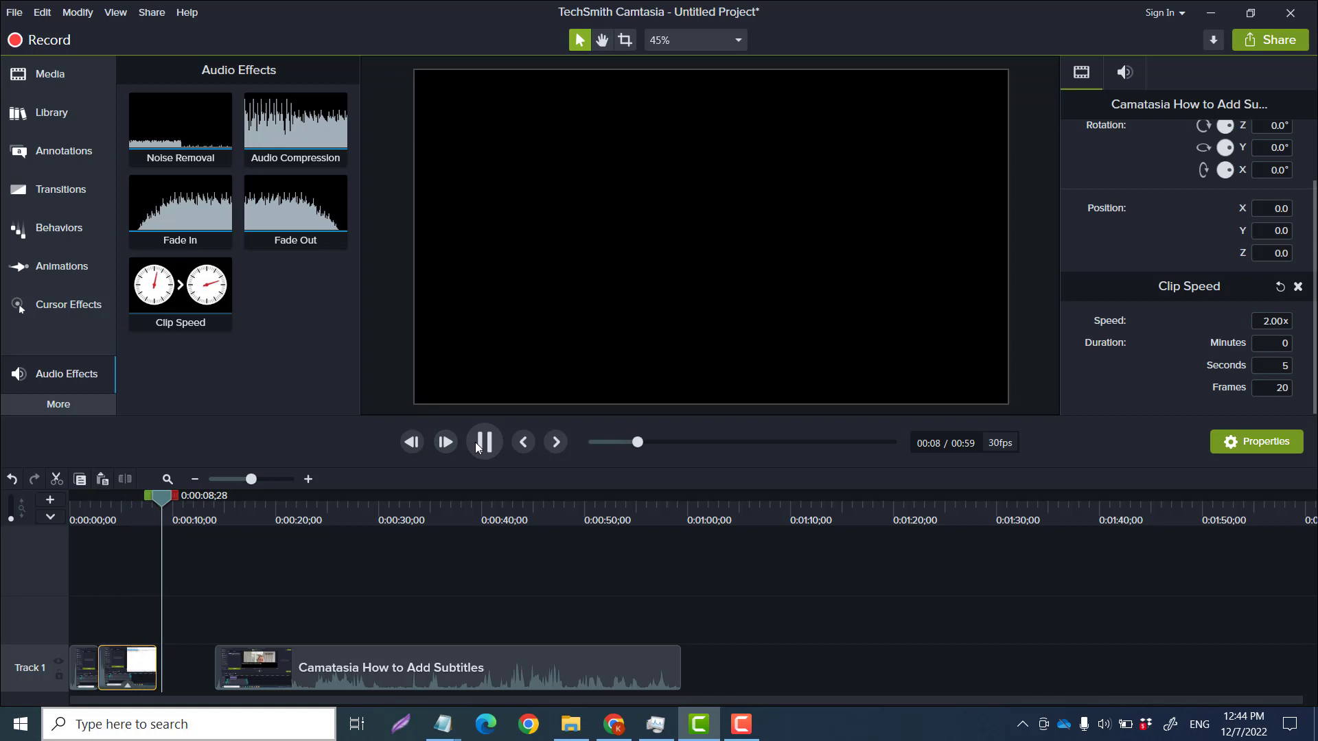
left_click(477, 442)
left_click_drag(164, 495, 140, 498)
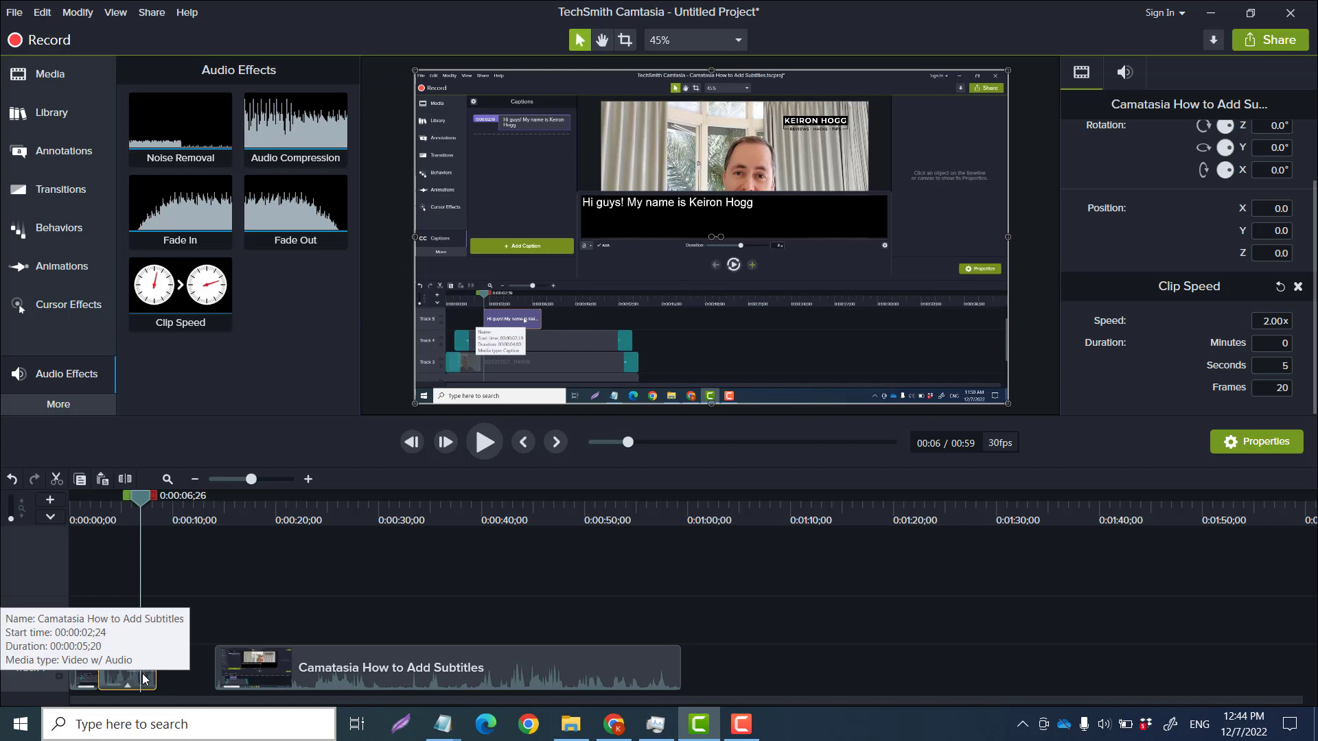
left_click(165, 628)
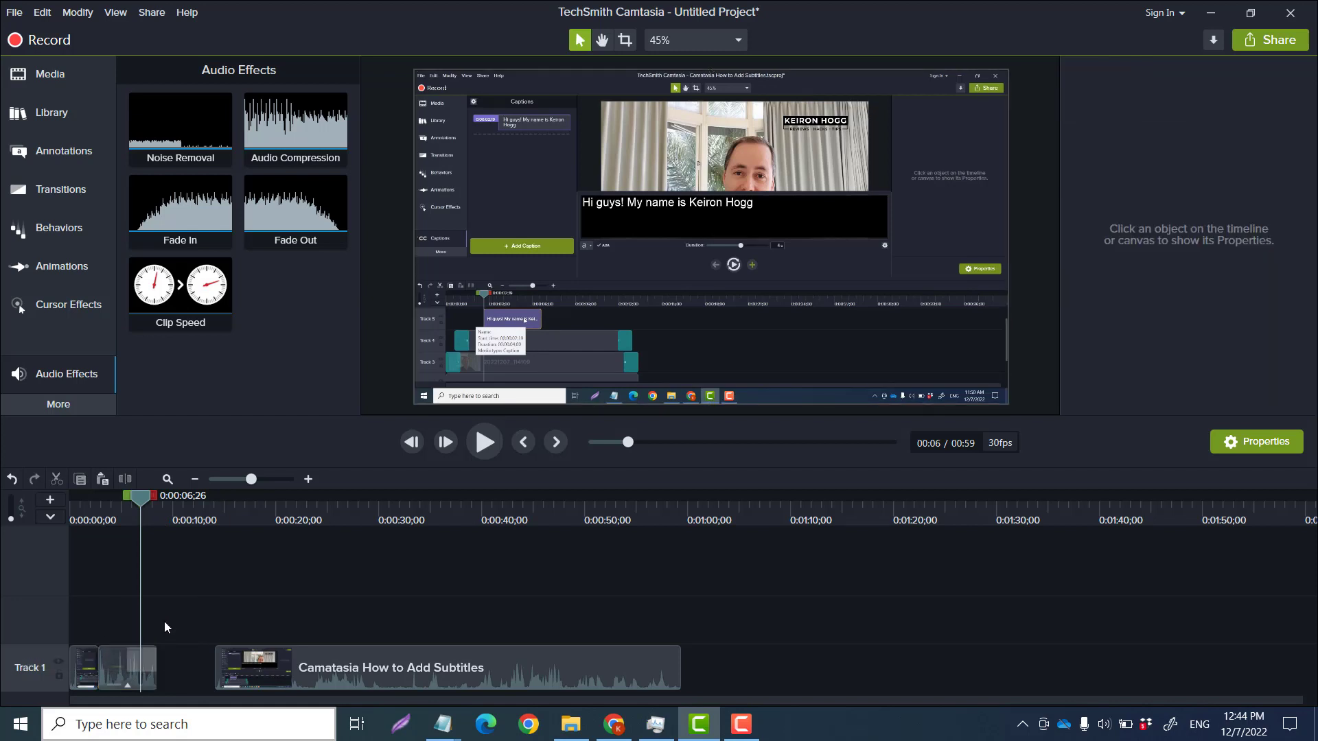
right_click(127, 658)
left_click(184, 530)
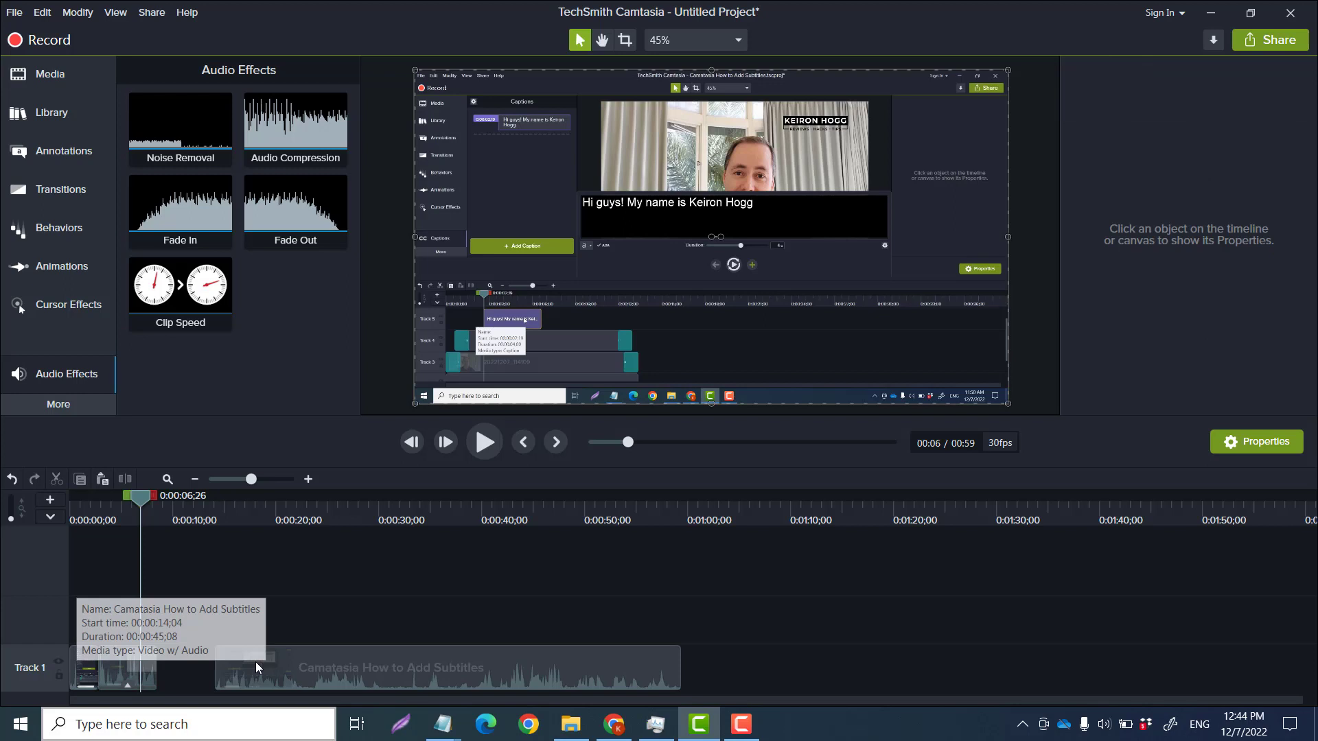
Step: Close the Track 1 gap and split the main clip at 0:00:17;12
left_click_drag(256, 662, 190, 662)
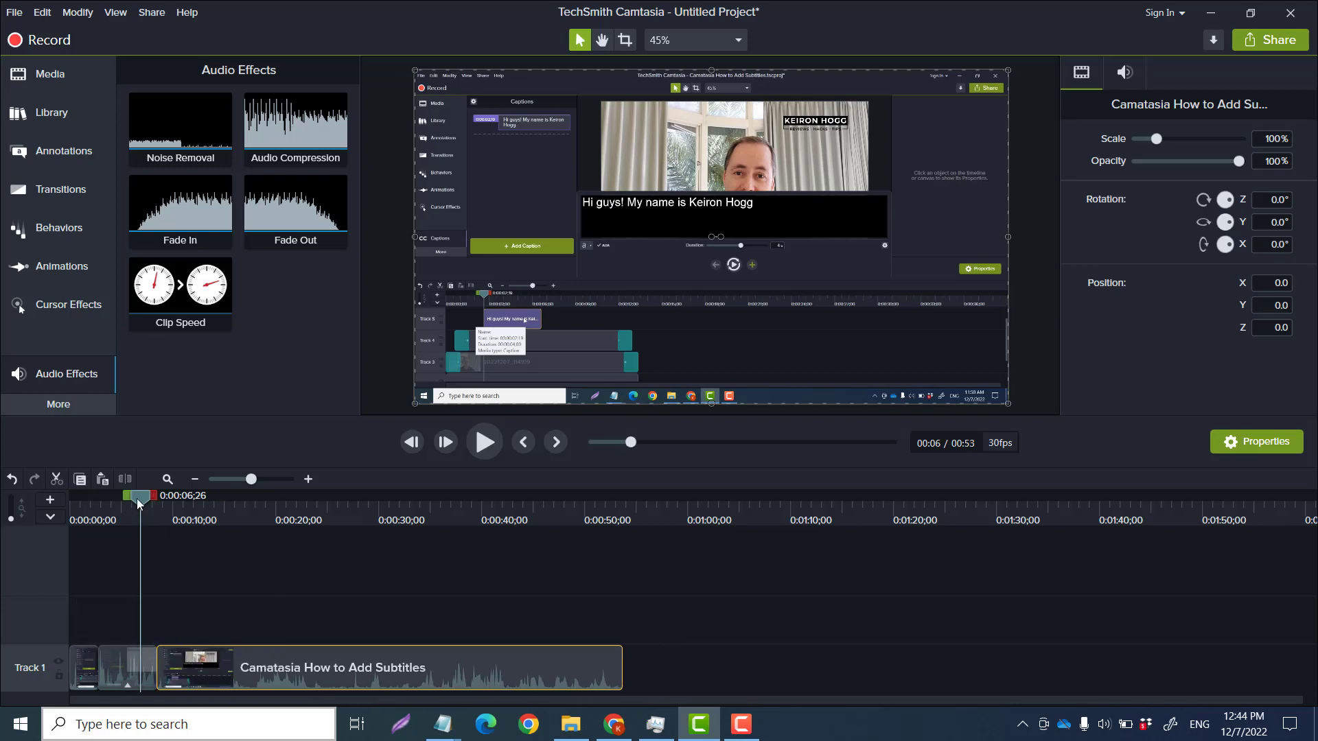
left_click_drag(140, 499, 249, 508)
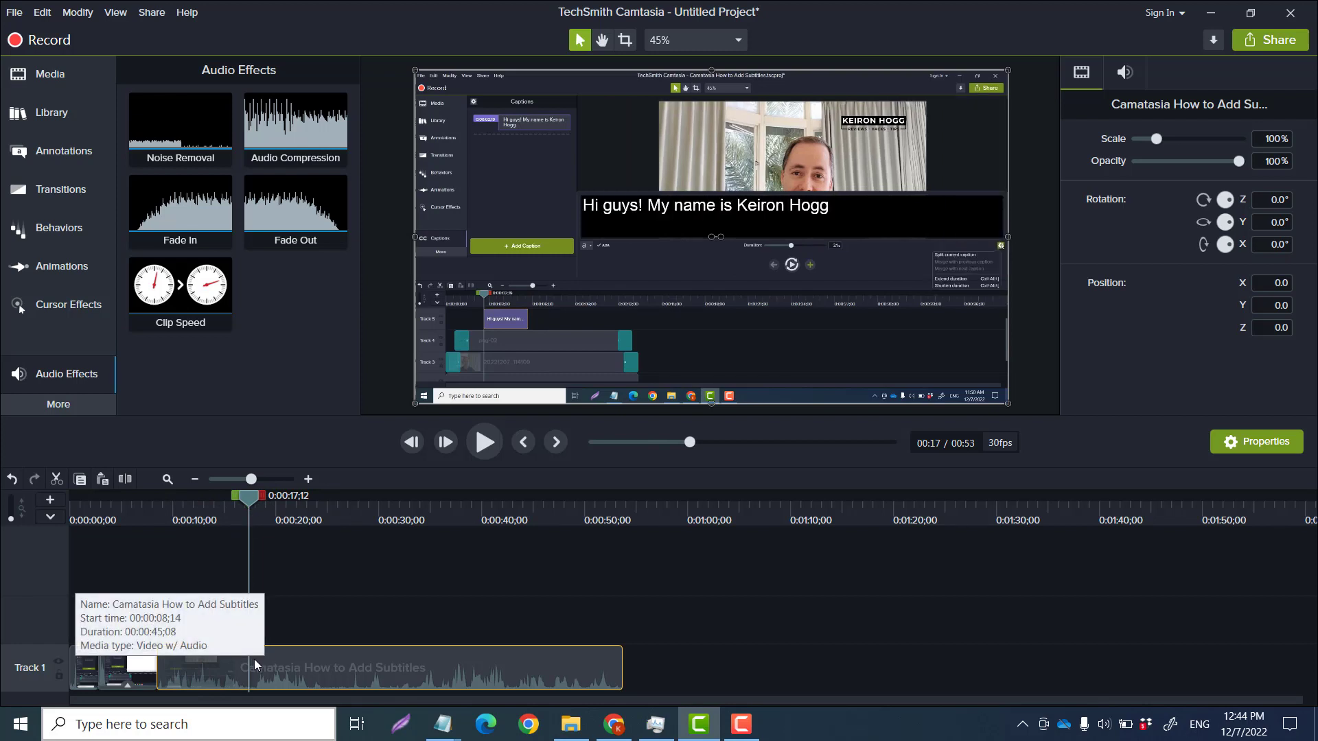
key("s")
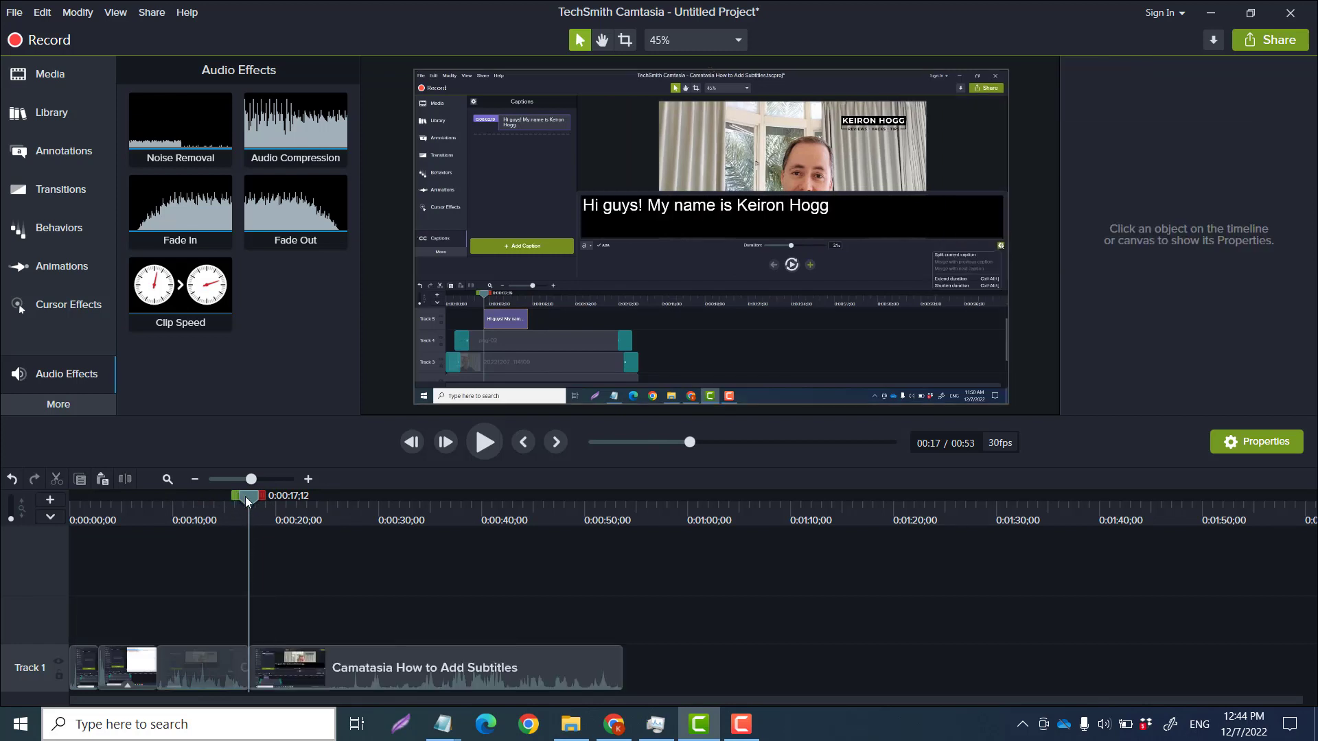
Step: Split again at 0:00:24;22, keeping the isolated short section in place on Track 1
left_click_drag(246, 496, 321, 509)
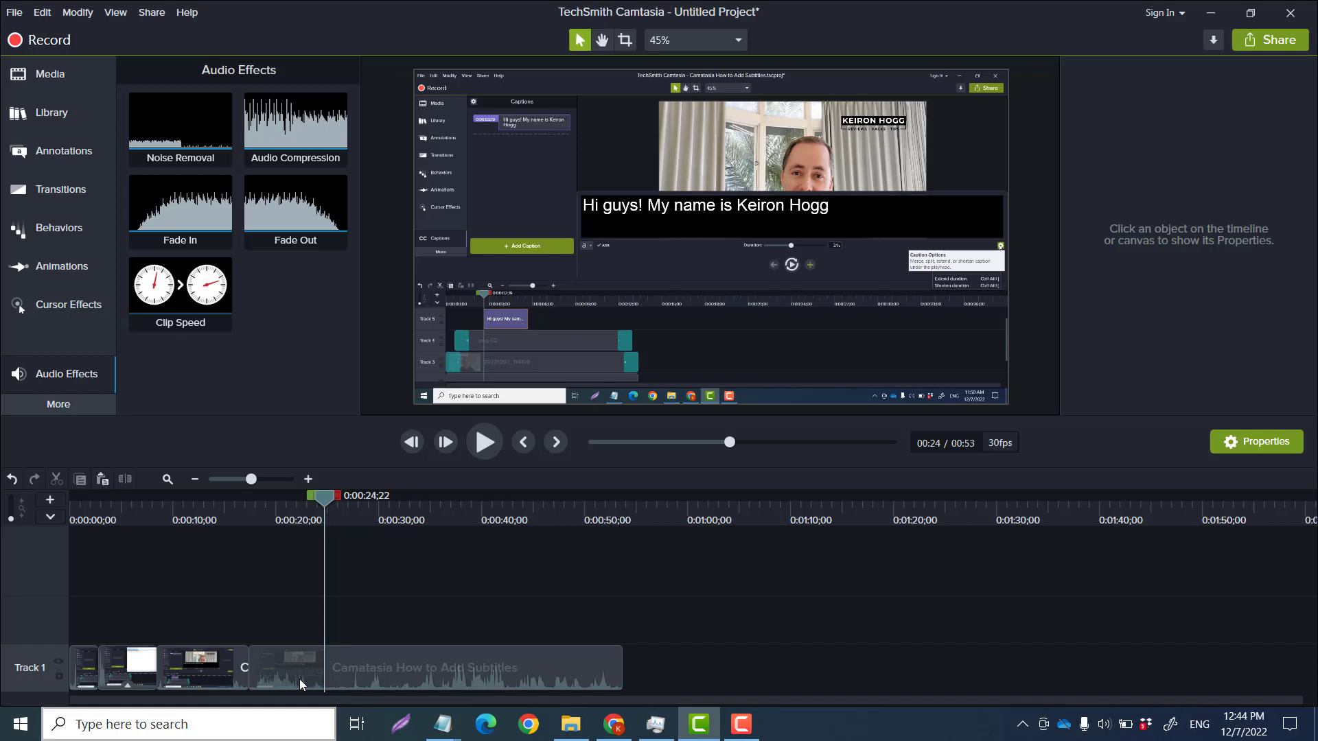
left_click(302, 668)
key("s")
mouse_move(302, 668)
left_mouse_down()
mouse_move(304, 610)
mouse_move(299, 668)
left_mouse_up()
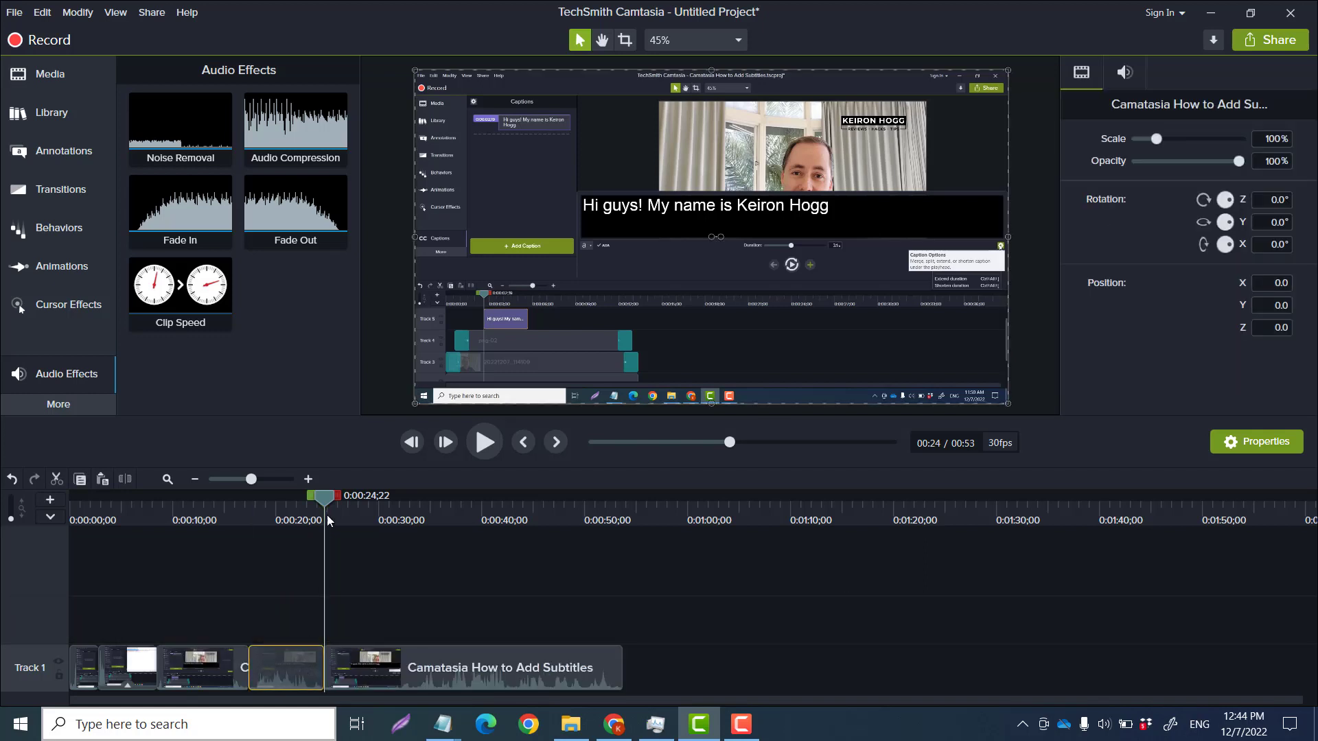
left_click_drag(325, 510, 309, 507)
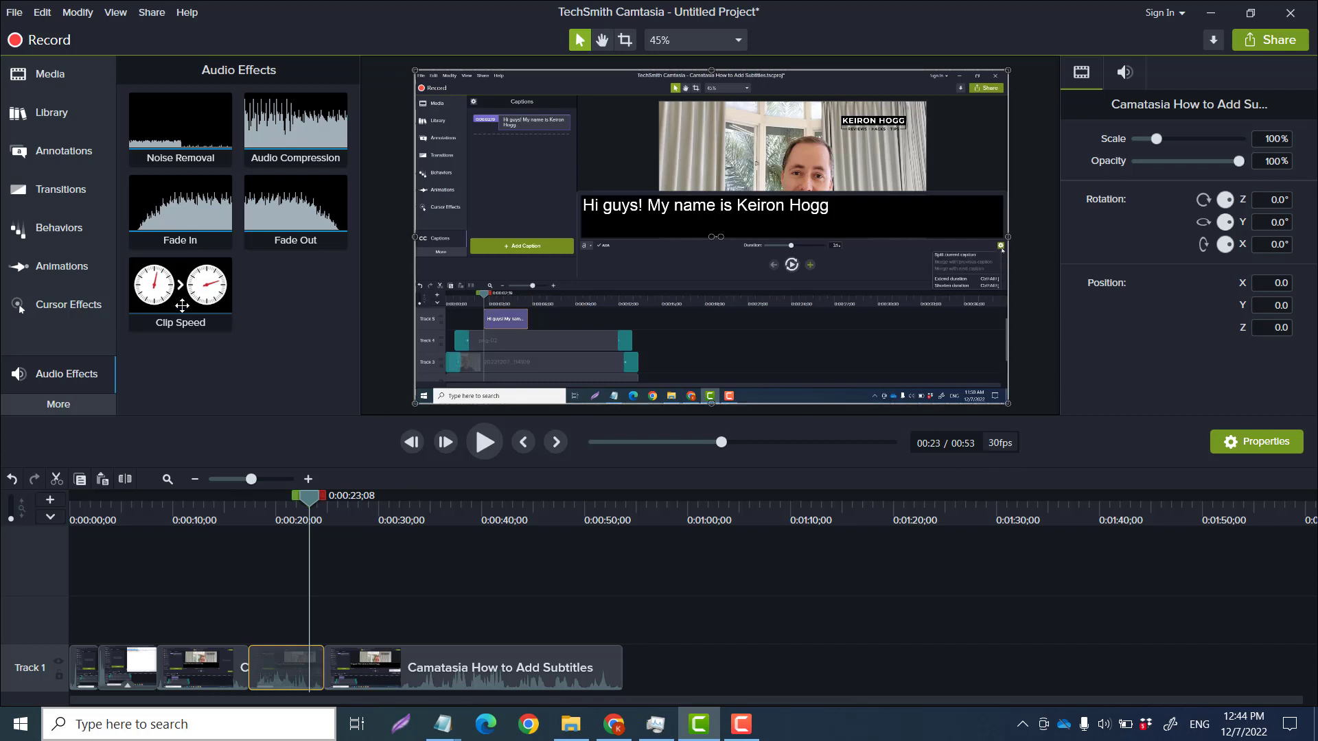
Step: Add Clip Speed to the isolated section, enter a speed of 0.5, and shift the following clip right
left_click_drag(180, 288, 273, 664)
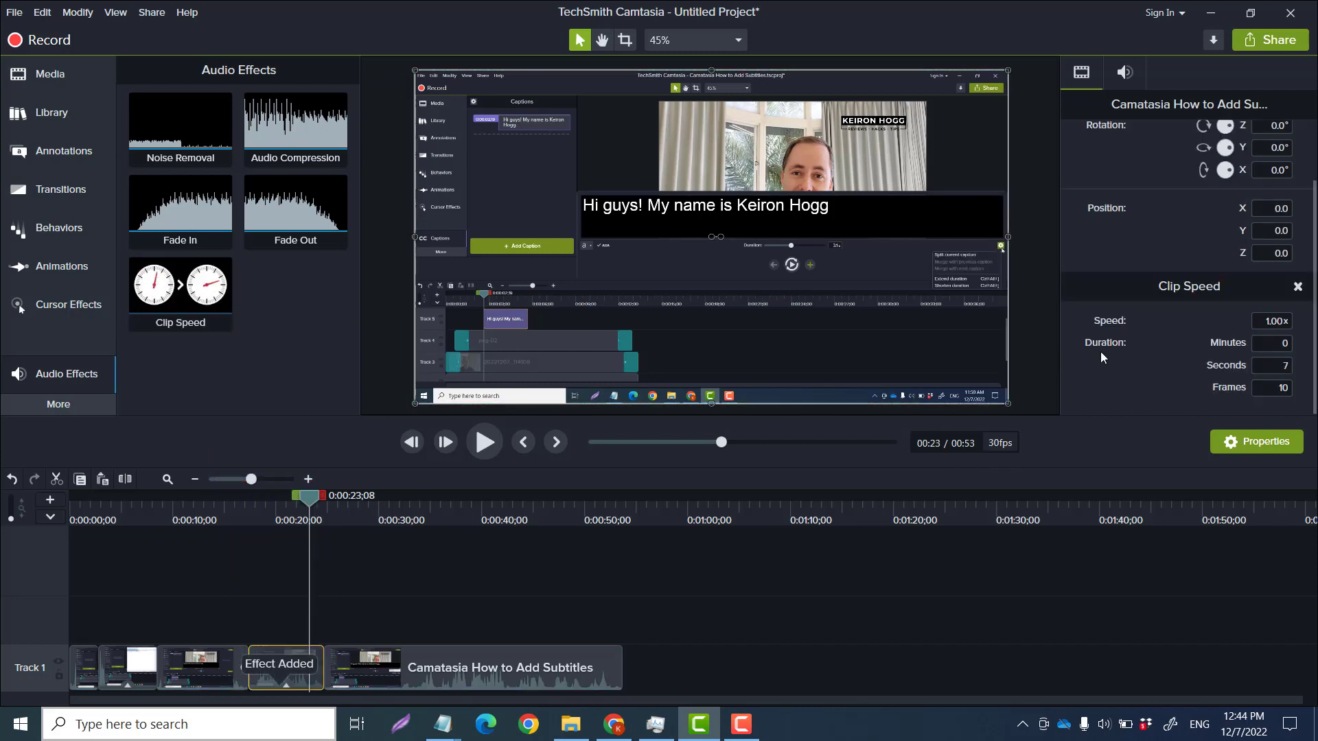
left_click(1276, 321)
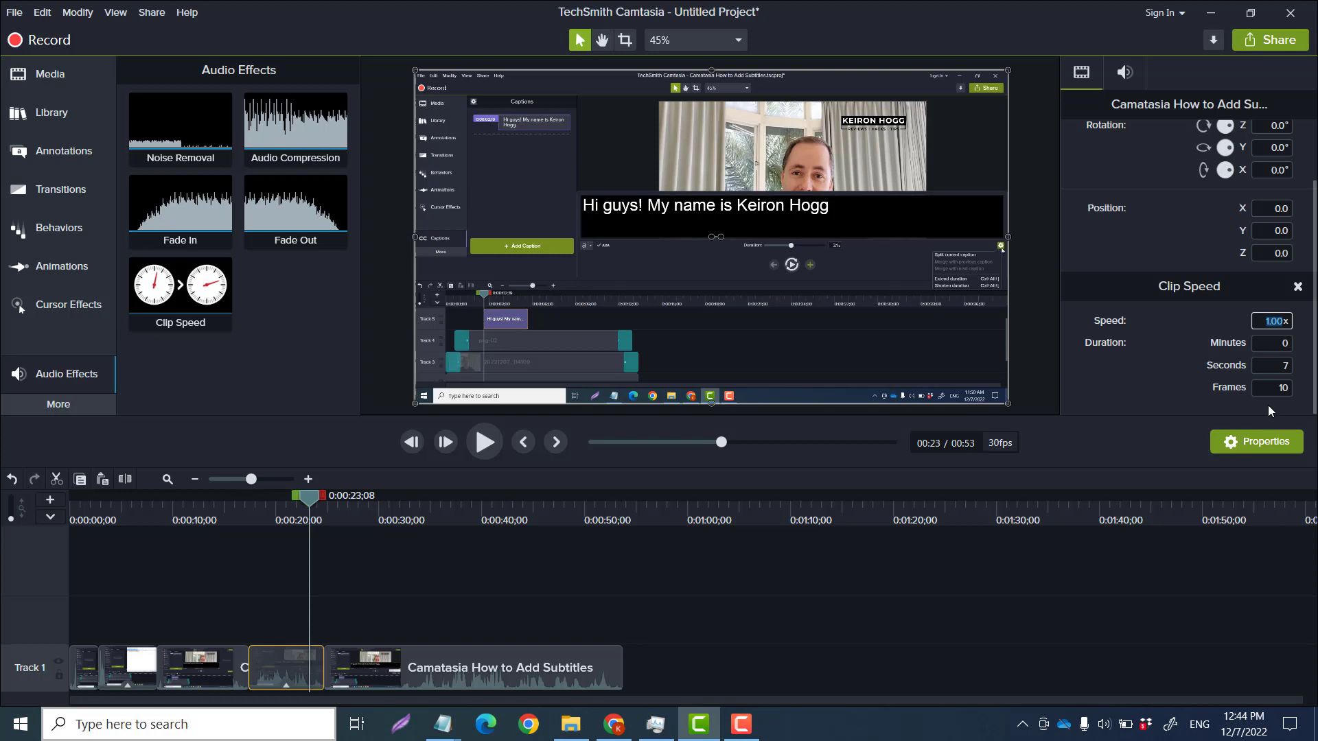
key("BackSpace")
type(".5")
left_click(517, 667)
left_click_drag(518, 667, 592, 656)
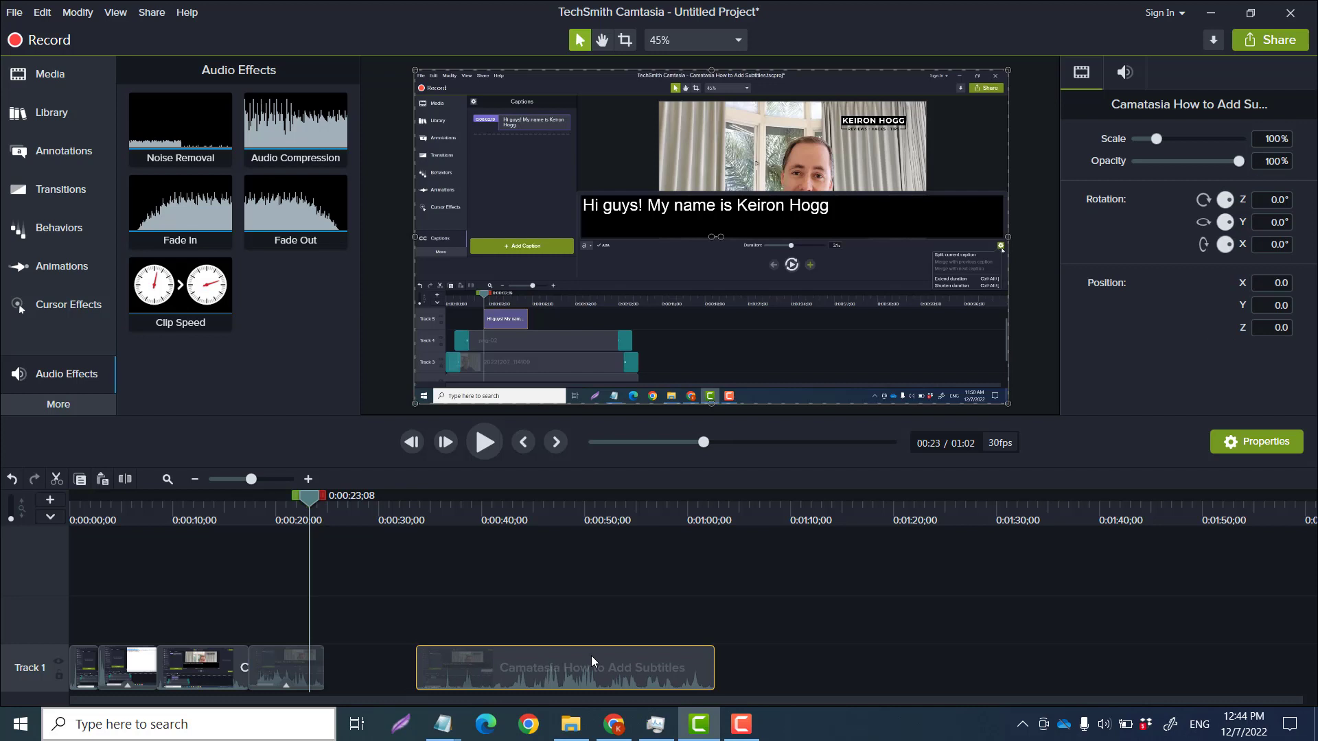
Step: Apply 0.50x, stretching the section to 14 seconds 20 frames, and butt the next clip against it
left_click(309, 664)
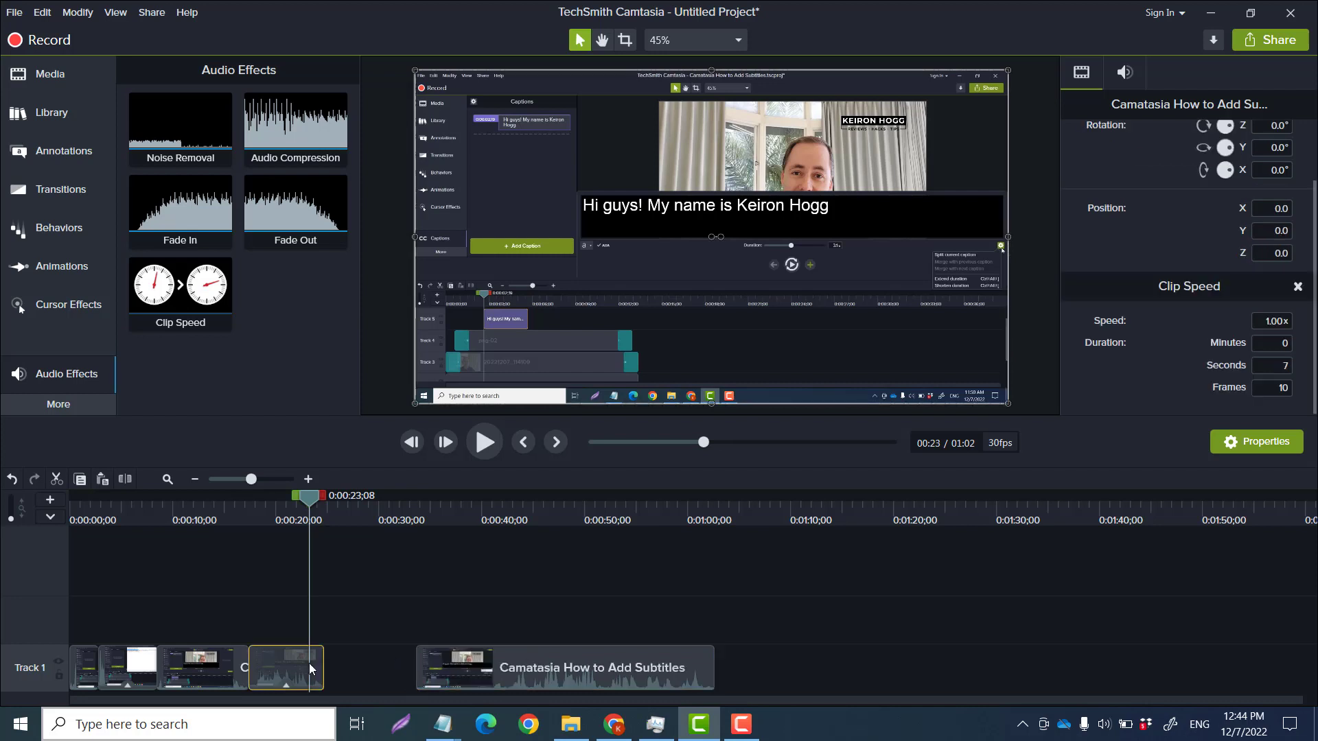
left_click(1286, 323)
key("Return")
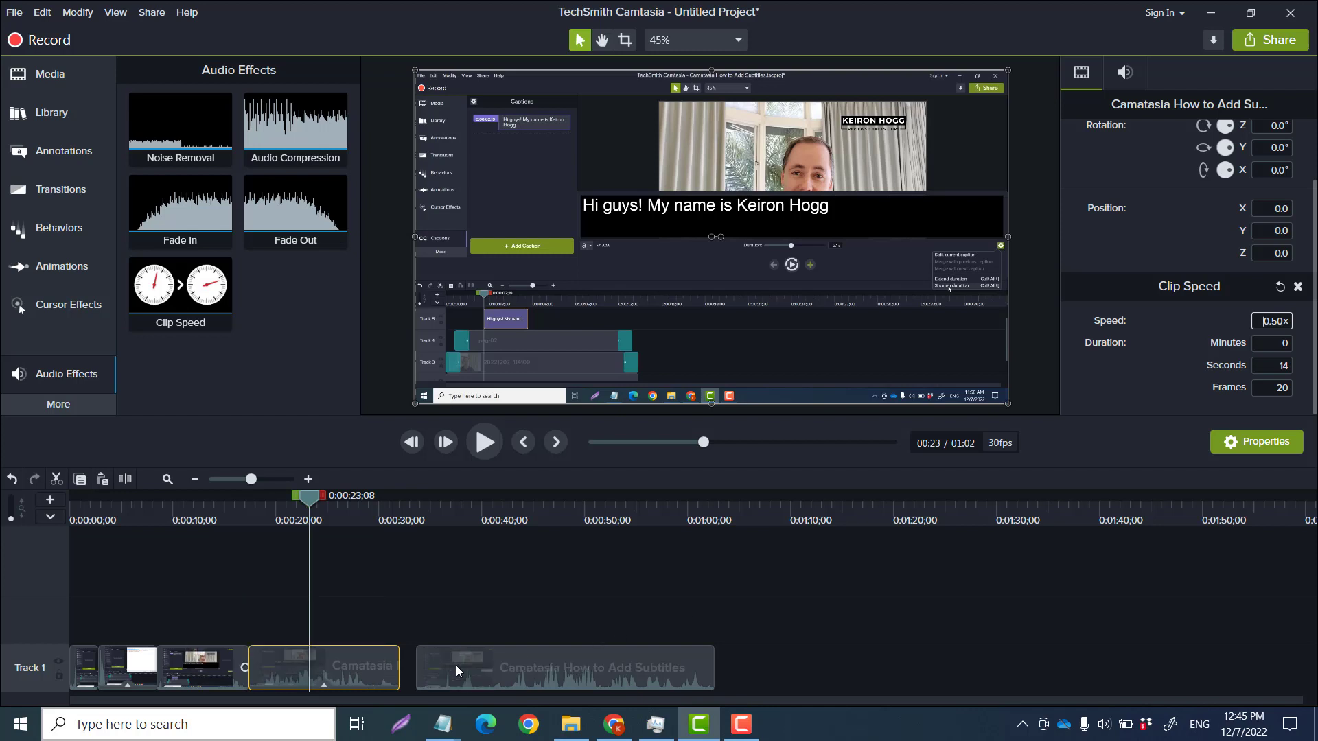
left_click_drag(457, 665, 431, 670)
left_click_drag(307, 496, 198, 506)
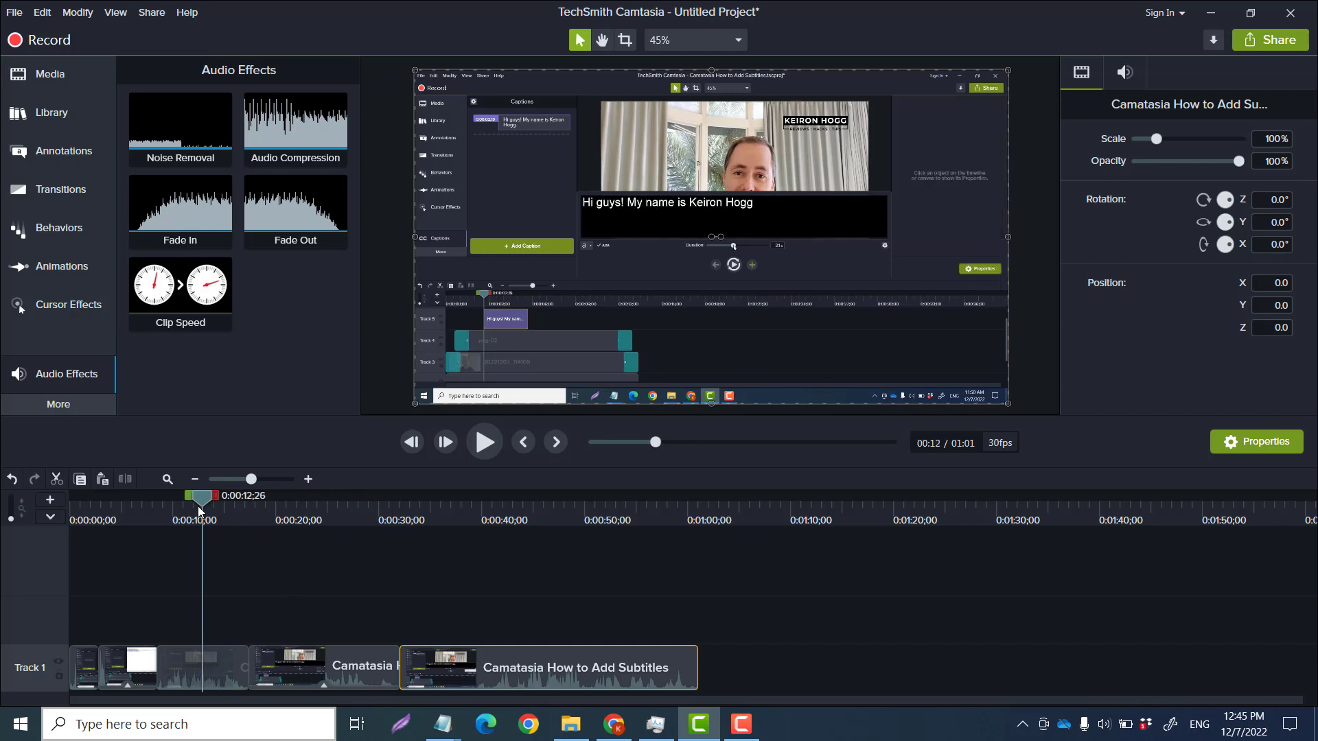
left_click(484, 443)
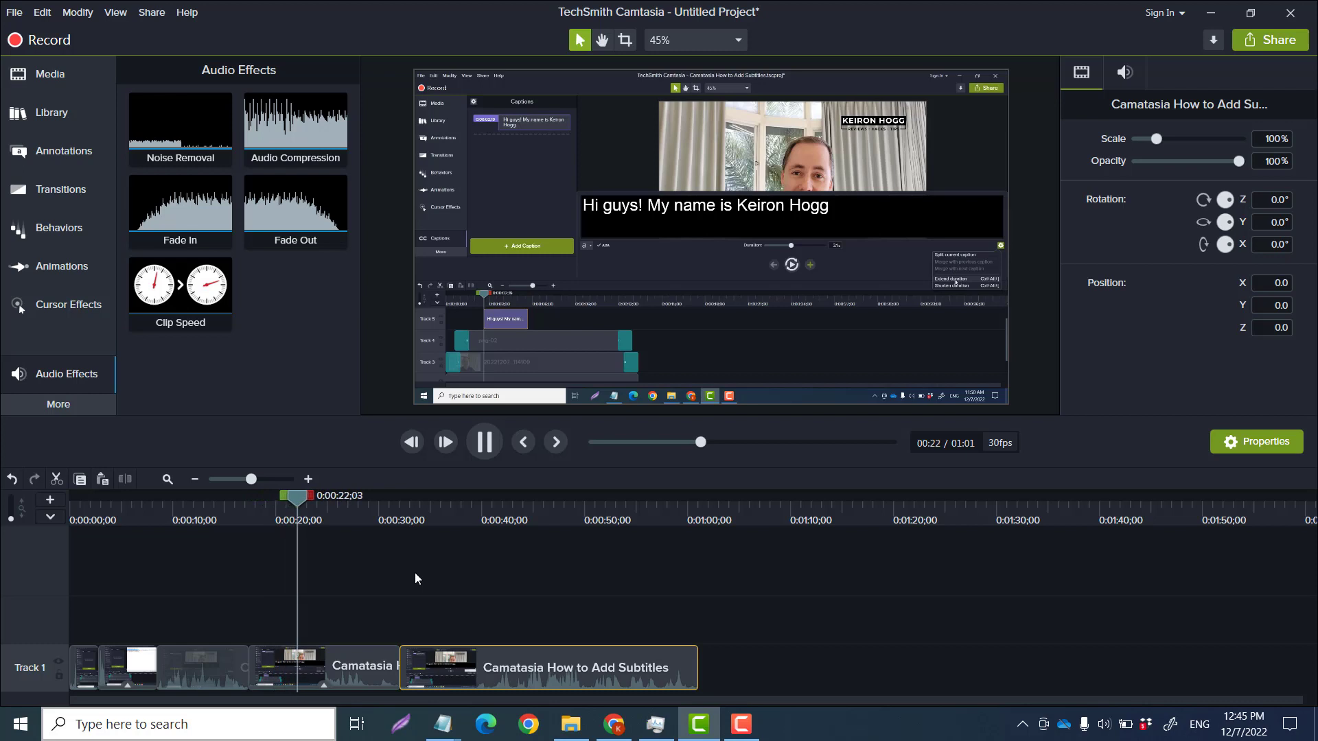
left_click(484, 442)
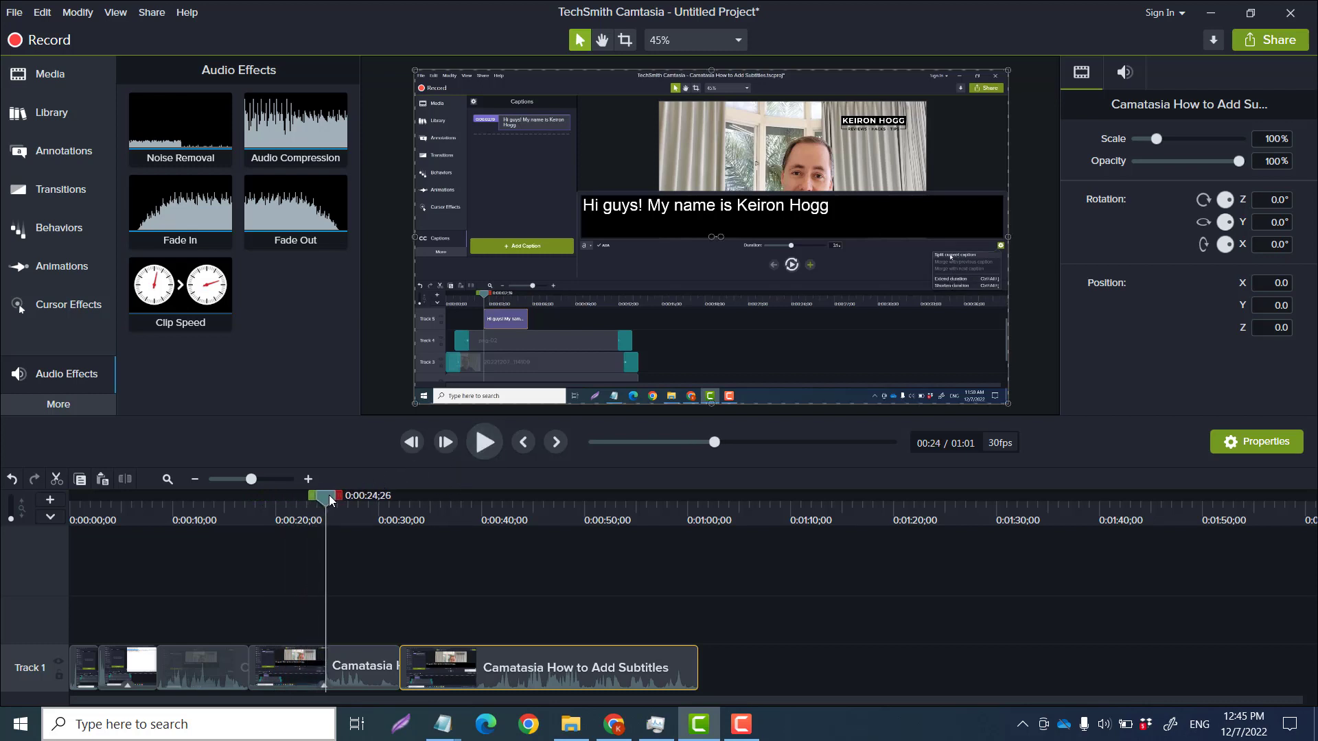
left_click_drag(329, 495, 140, 634)
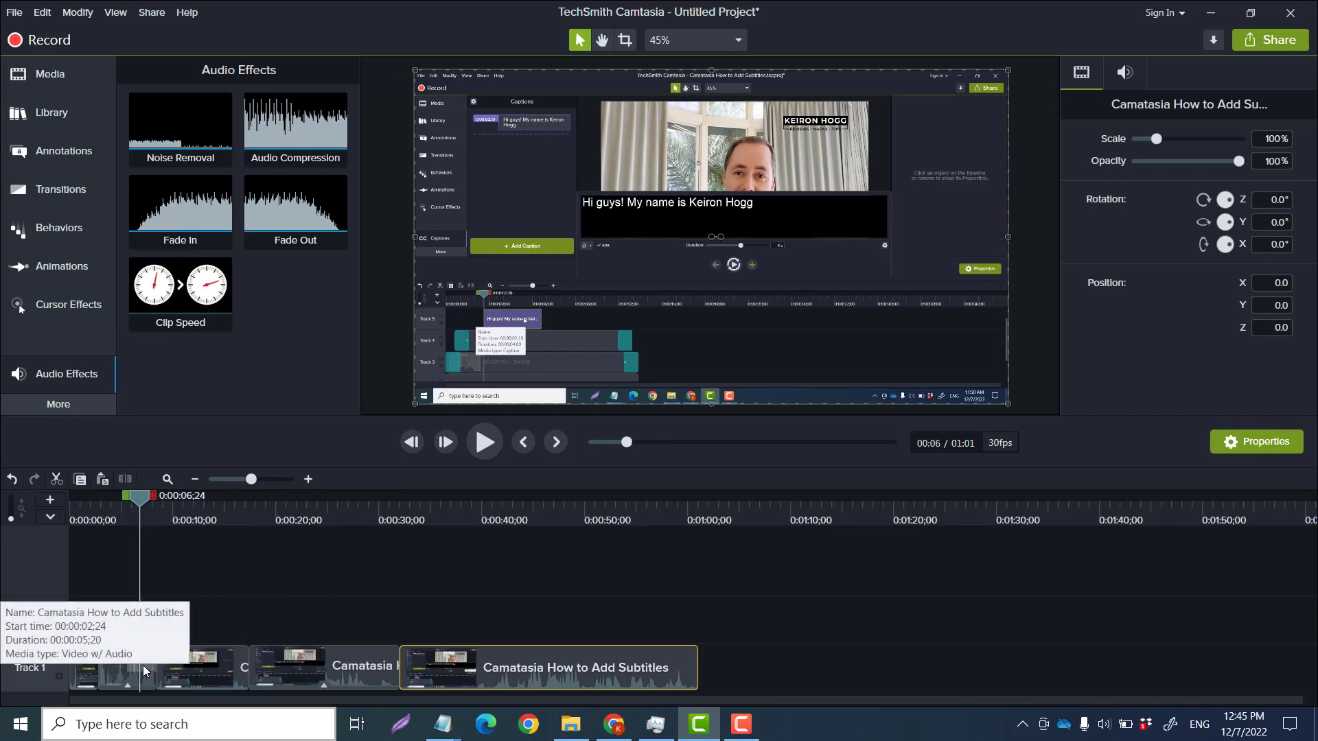